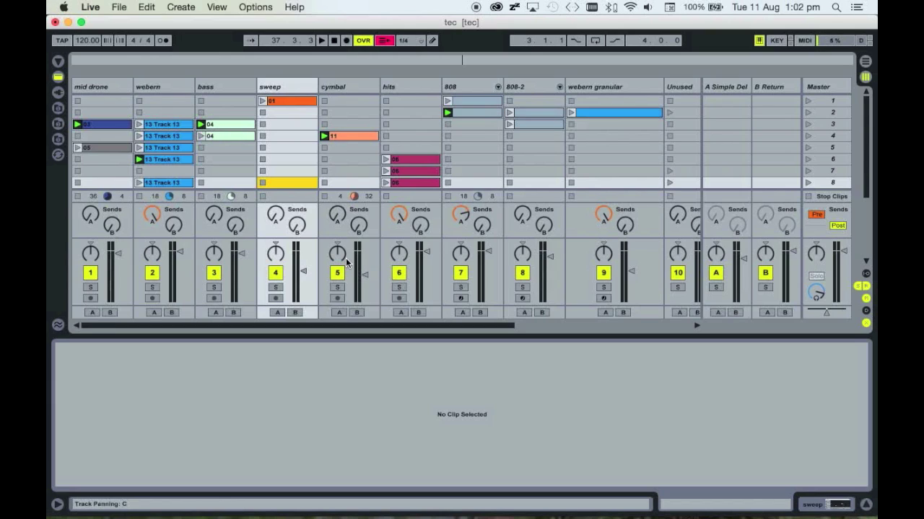
Step: Play back the currently launched clips briefly, then stop playback
{"action": "key", "text": "space"}
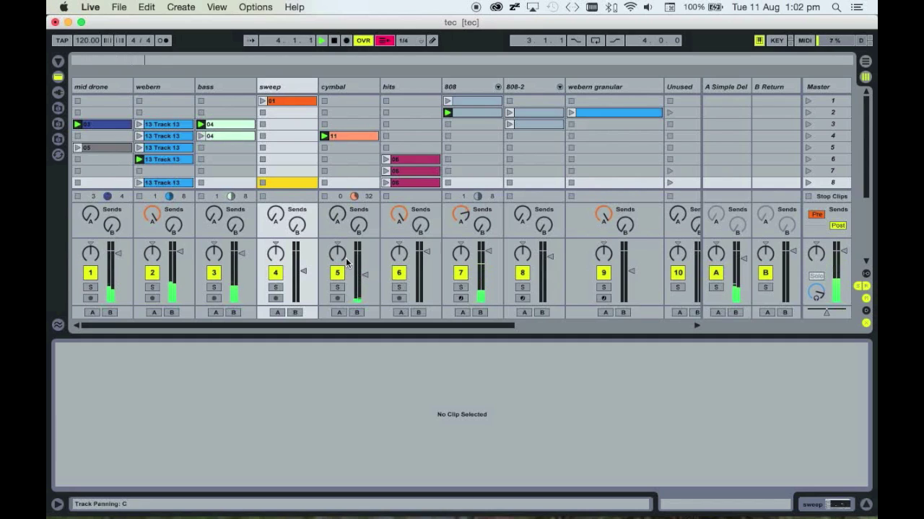
{"action": "key", "text": "space"}
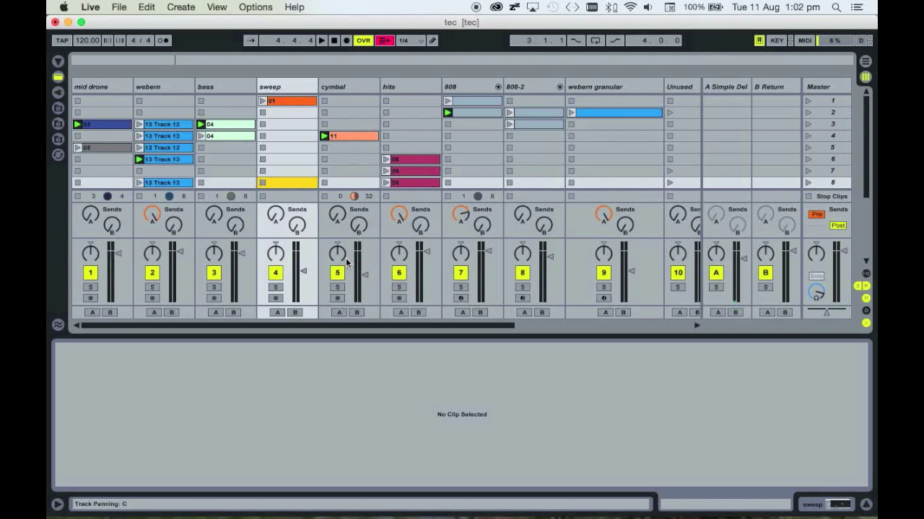
Step: Examine the devices on the 808, 808-2 and webern granular tracks, and the notes of the webern granular clip
{"action": "left_click", "coordinate": [454, 87]}
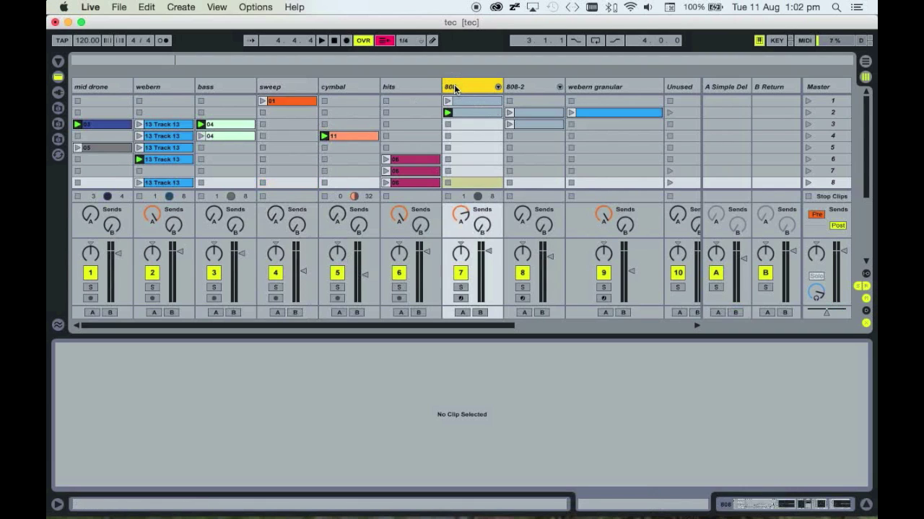
{"action": "left_click", "coordinate": [454, 87]}
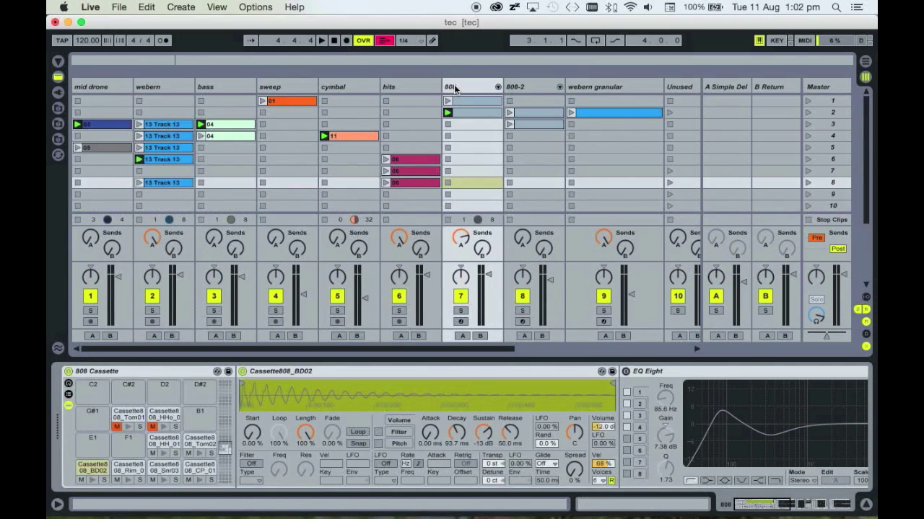
{"action": "left_click", "coordinate": [520, 88]}
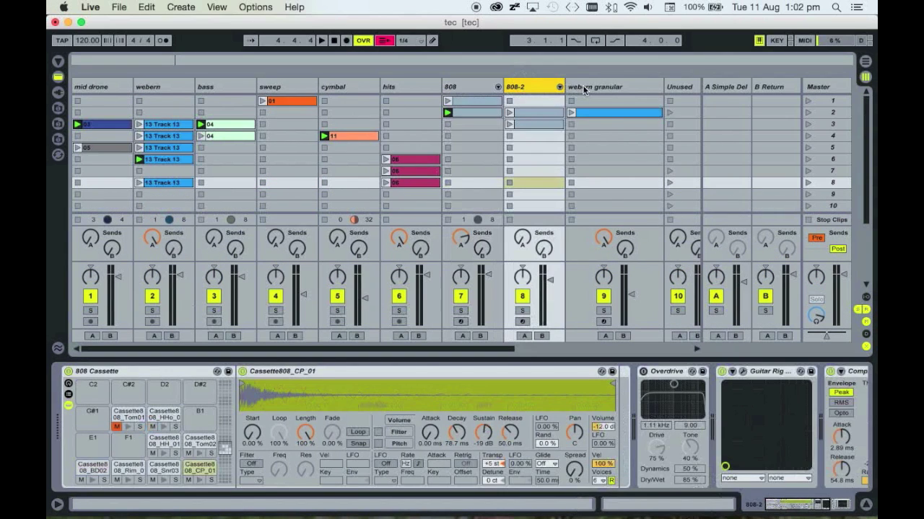
{"action": "left_click", "coordinate": [584, 87]}
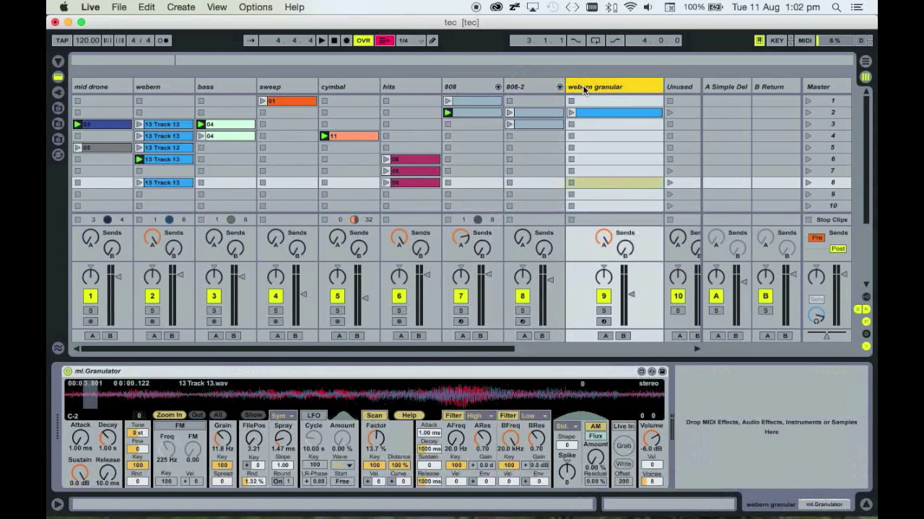
{"action": "left_click", "coordinate": [593, 114]}
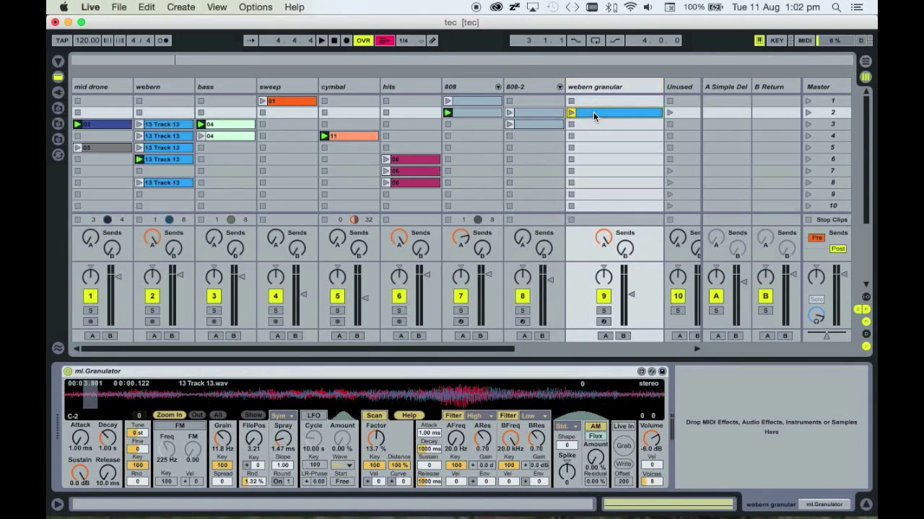
{"action": "double_click", "coordinate": [593, 112]}
{"action": "scroll", "coordinate": [541, 391], "scroll_direction": "down", "scroll_amount": 1}
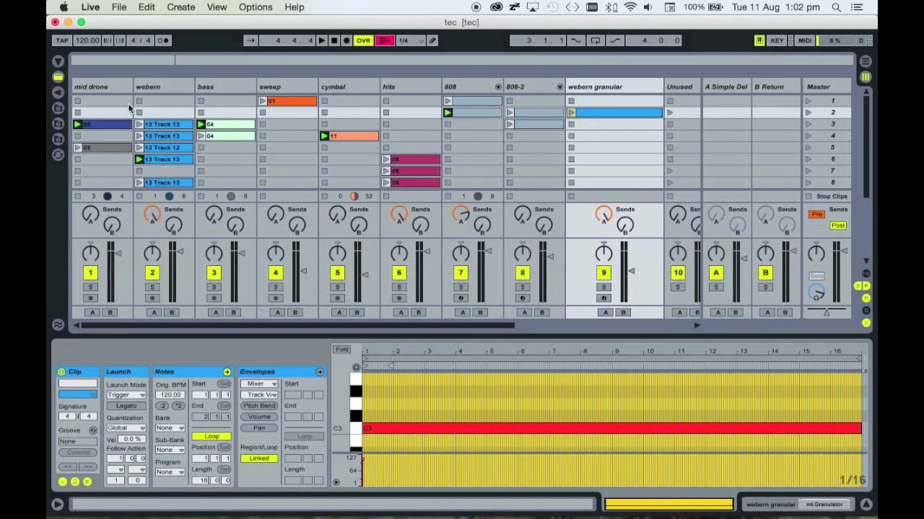
Step: Open clip 03 on the mid drone track, solo that track and audition it
{"action": "left_click", "coordinate": [104, 87]}
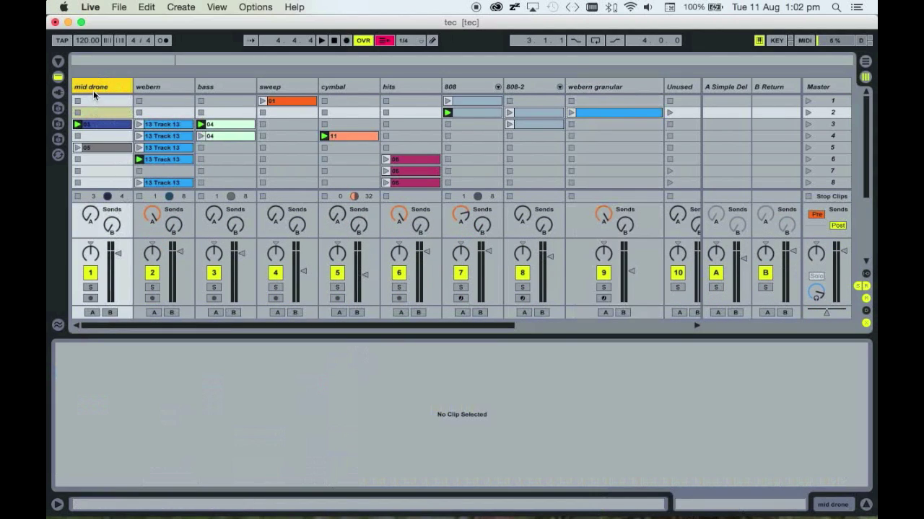
{"action": "left_click", "coordinate": [110, 125]}
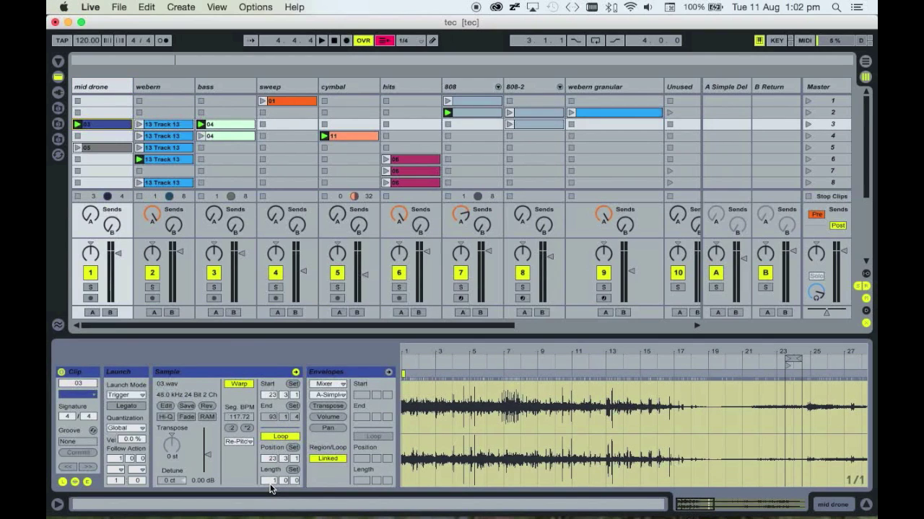
{"action": "left_click", "coordinate": [91, 287]}
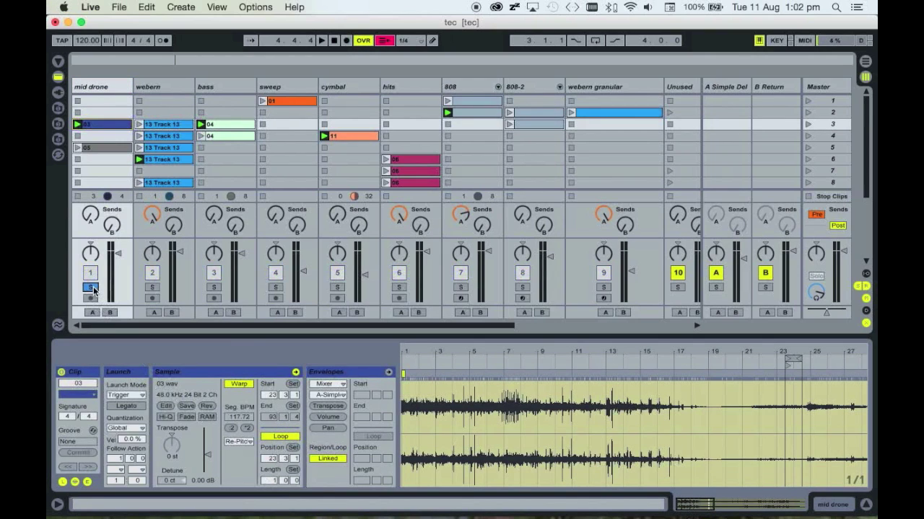
{"action": "key", "text": "space"}
Step: Start an audio export of the Master track as a WAV with a length of 1.0.0
{"action": "left_click", "coordinate": [119, 7]}
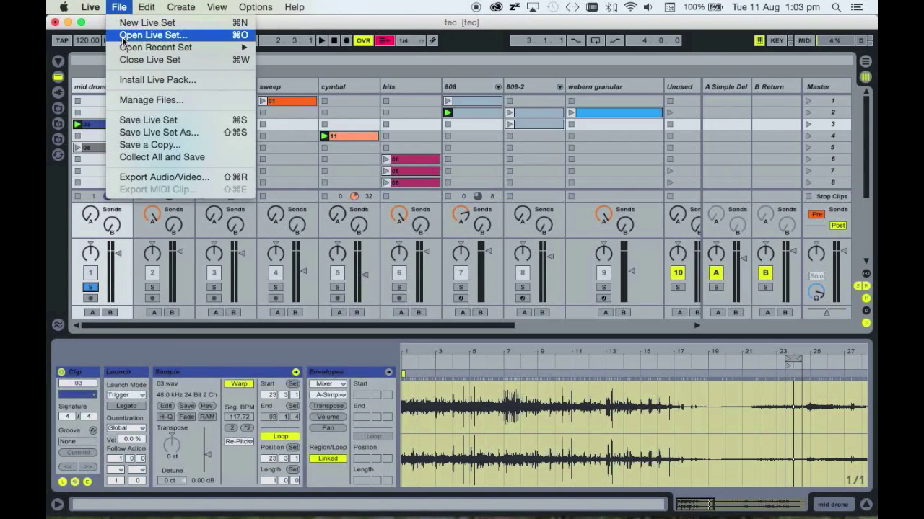
{"action": "left_click", "coordinate": [136, 181]}
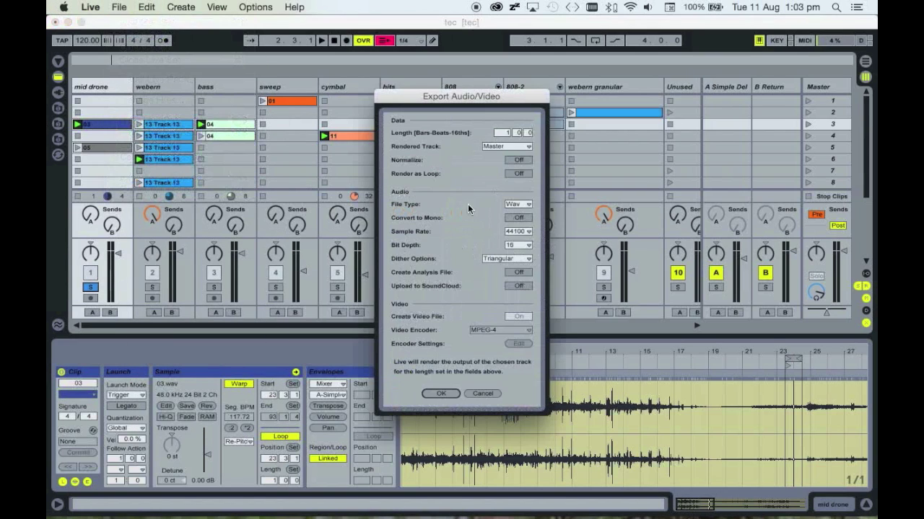
{"action": "left_click", "coordinate": [504, 133]}
{"action": "left_click", "coordinate": [441, 394]}
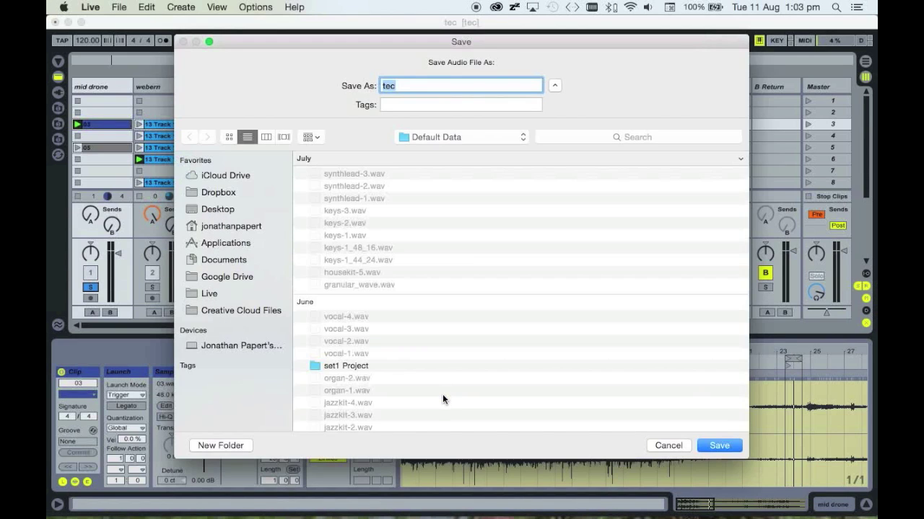
Step: Create a folder named "tec - 120bpm" inside the Live folder for the exported audio
{"action": "left_click", "coordinate": [211, 294]}
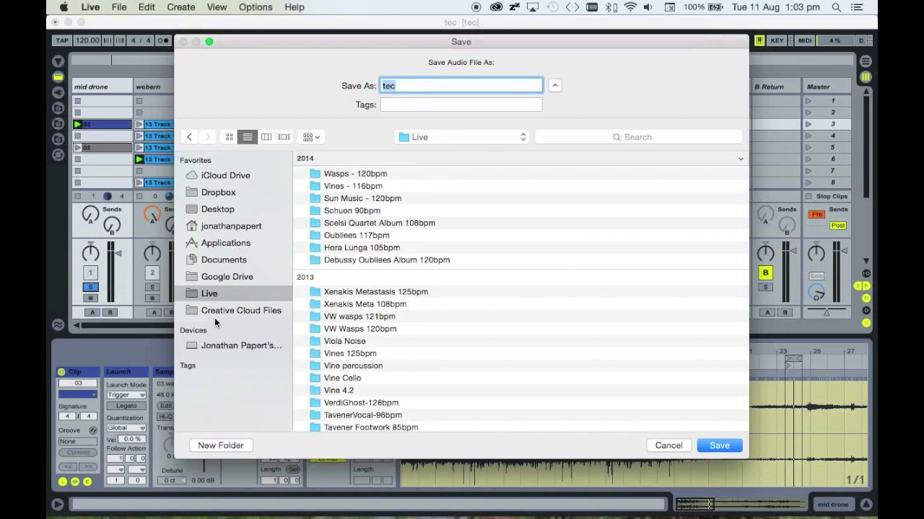
{"action": "left_click", "coordinate": [225, 445]}
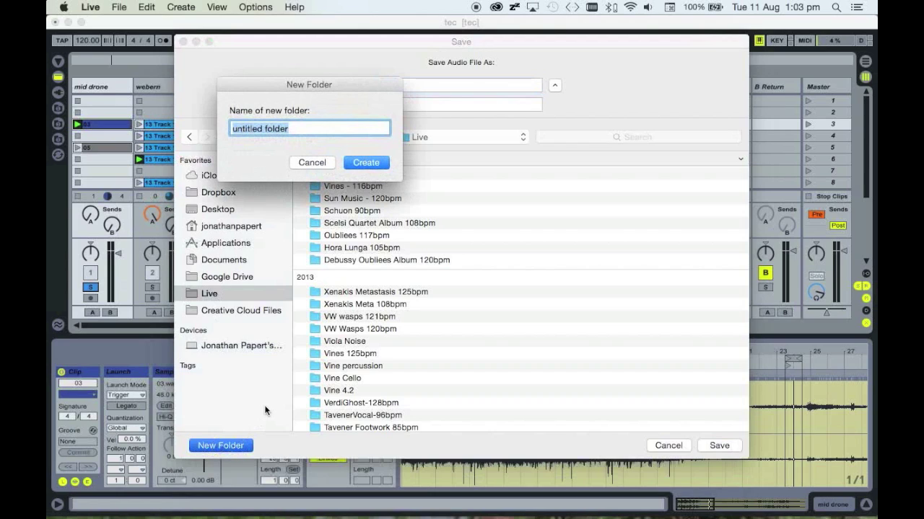
{"action": "type", "text": "tec "}
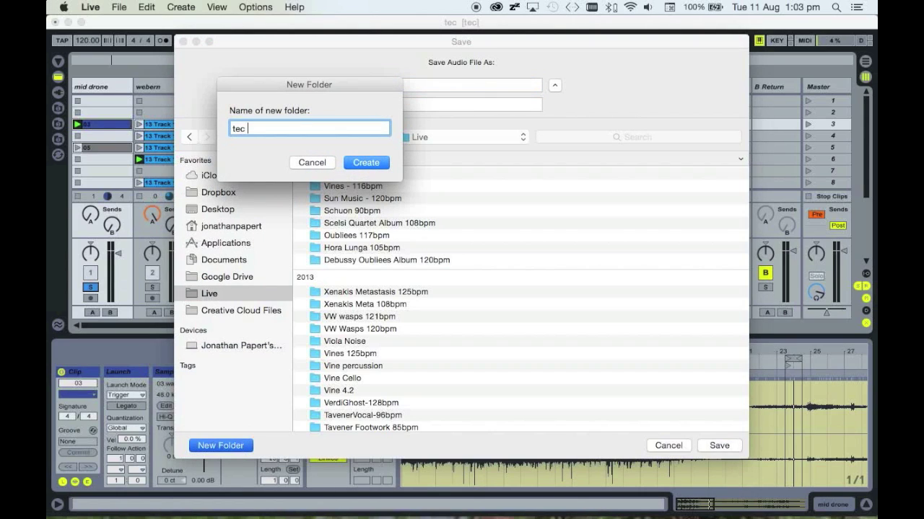
{"action": "type", "text": "- 120bpm"}
{"action": "key", "text": "Return"}
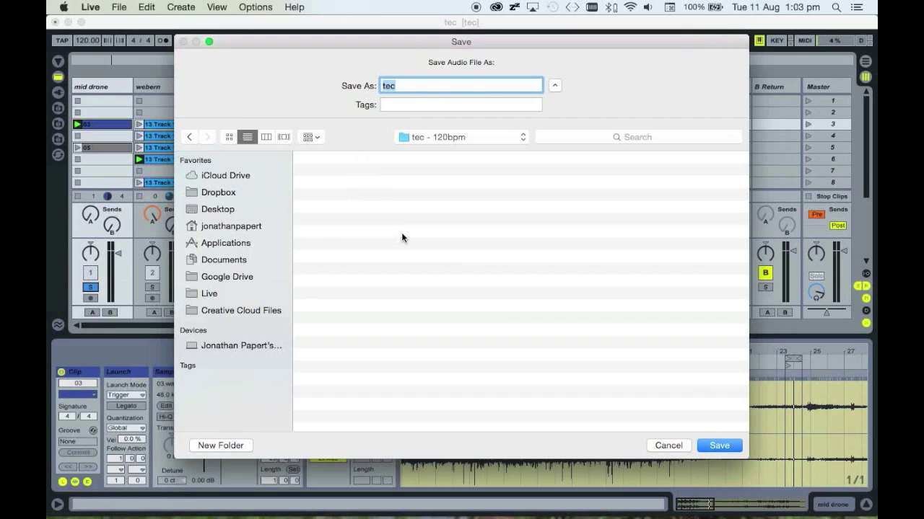
Step: Save the exported mid drone loop as middrone_1.0.0
{"action": "type", "text": "middrone_1.0.0"}
{"action": "left_click", "coordinate": [720, 445]}
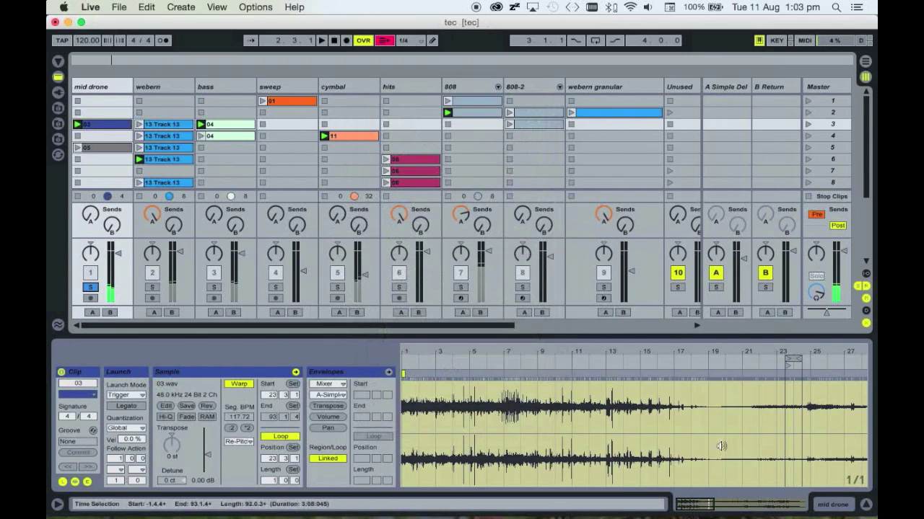
Step: Switch the solo from the mid drone track to the webern track and launch the webern clip in scene 3
{"action": "left_click", "coordinate": [90, 287]}
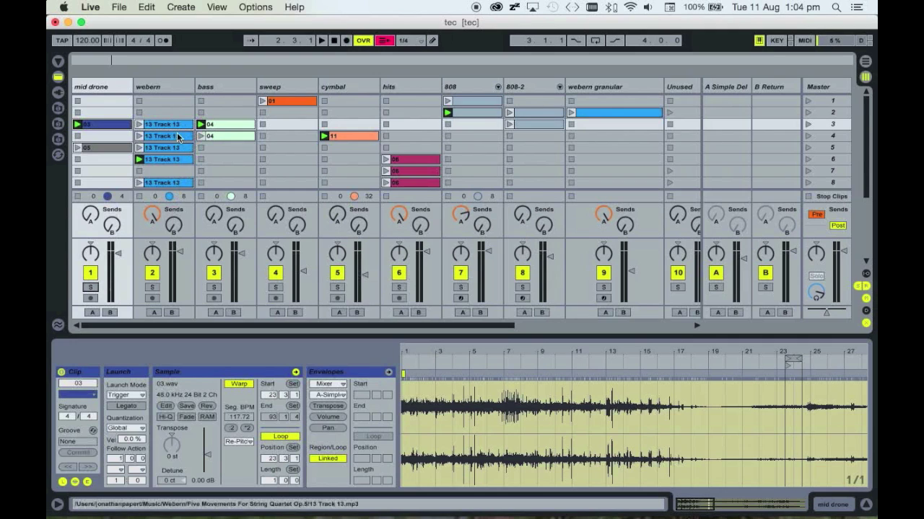
{"action": "left_click", "coordinate": [157, 133]}
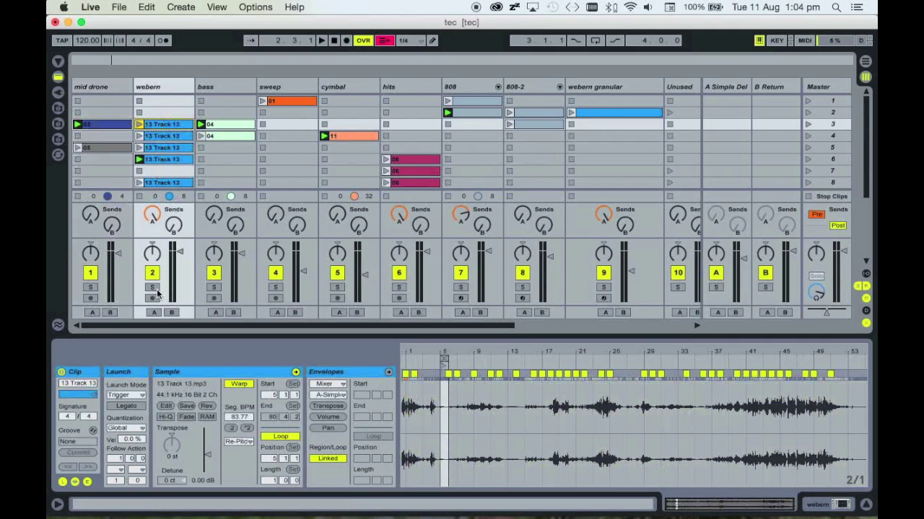
{"action": "left_click", "coordinate": [152, 287]}
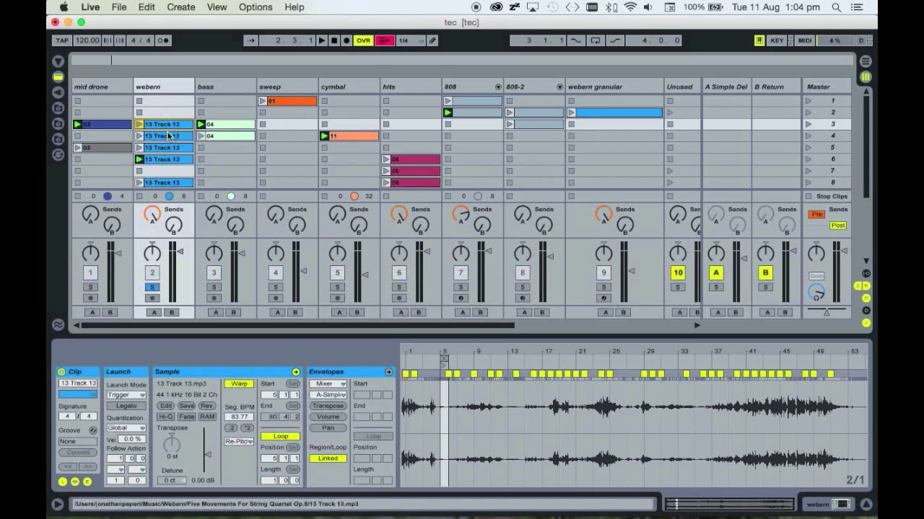
{"action": "left_click", "coordinate": [138, 125]}
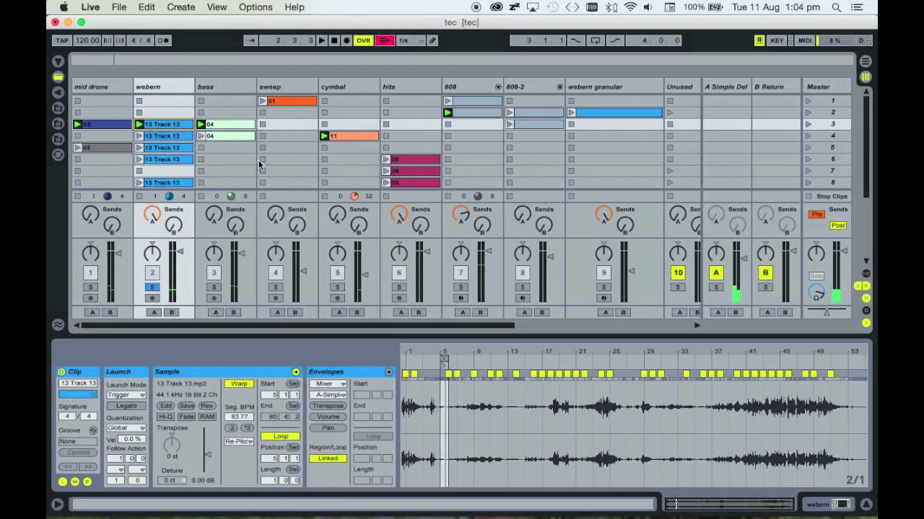
Step: Export the soloed webern clip at a length of 1.0.0 and save it as webern-1_1.0.0
{"action": "key", "text": "super+shift+r"}
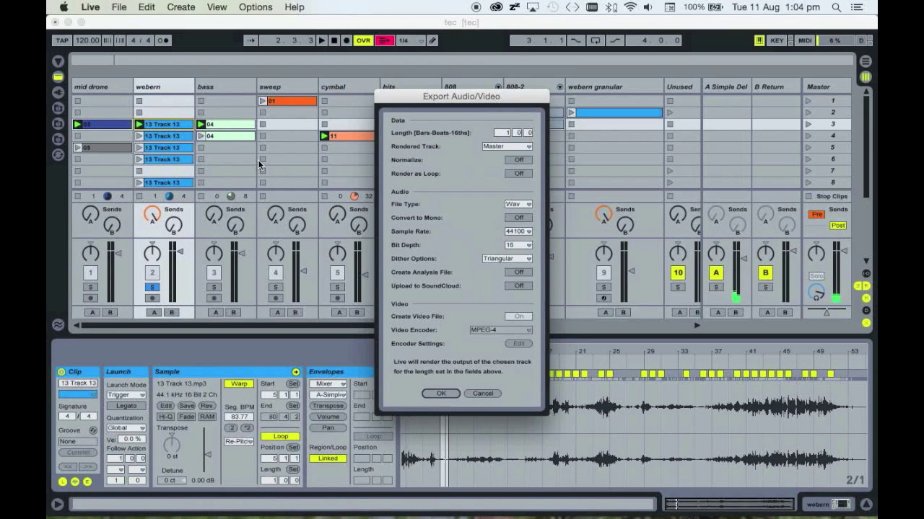
{"action": "left_click", "coordinate": [501, 134]}
{"action": "left_click", "coordinate": [443, 394]}
{"action": "type", "text": "webern"}
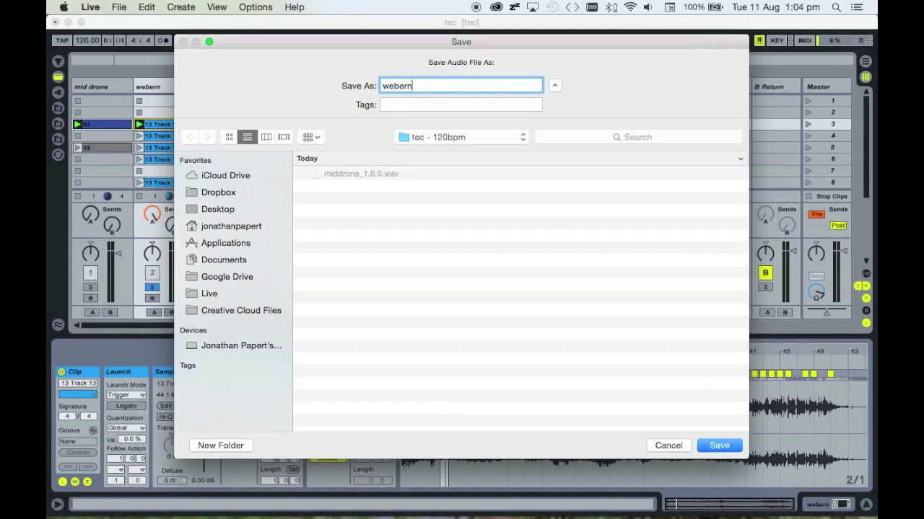
{"action": "type", "text": "_1.0"}
{"action": "key", "text": "BackSpace"}
{"action": "key", "text": "BackSpace"}
{"action": "key", "text": "BackSpace"}
{"action": "key", "text": "BackSpace"}
{"action": "type", "text": "-1_1.0.0"}
{"action": "key", "text": "Return"}
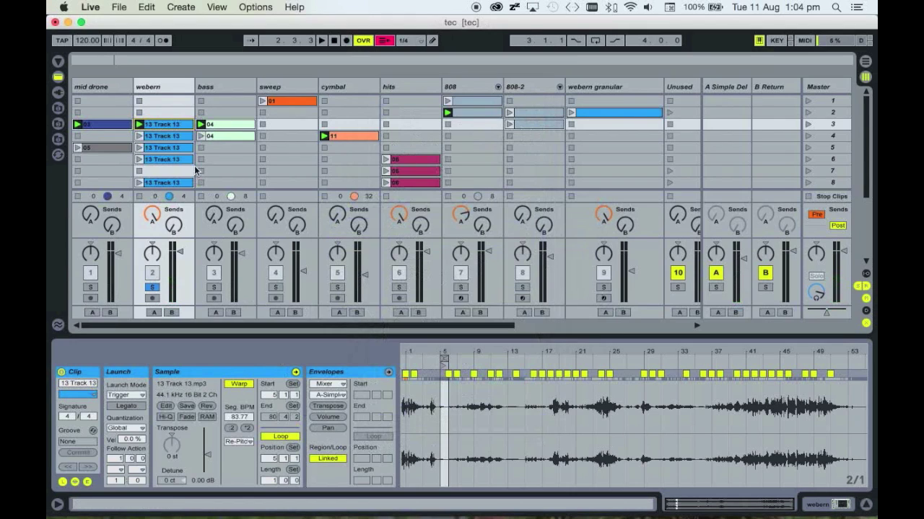
Step: Launch the webern clip in scene 6 and start its audio export with a length of 2.0.0
{"action": "left_click", "coordinate": [164, 160]}
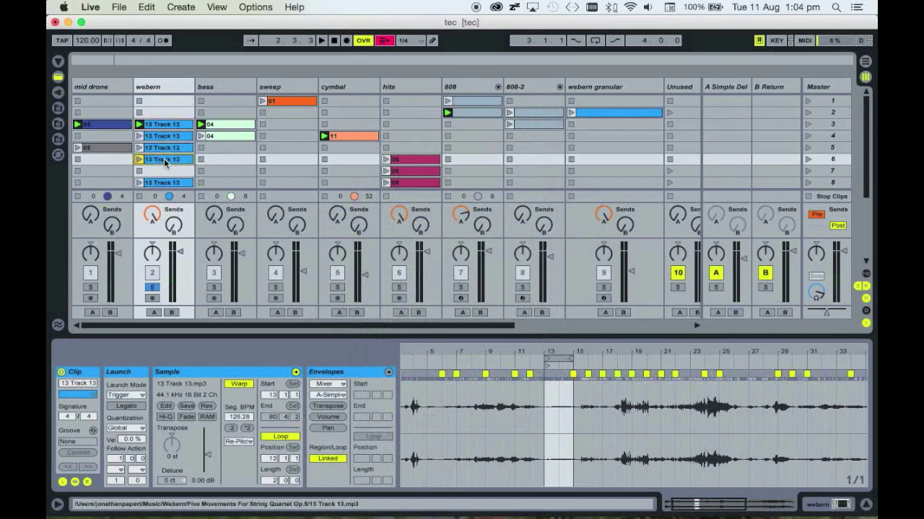
{"action": "left_click", "coordinate": [139, 159]}
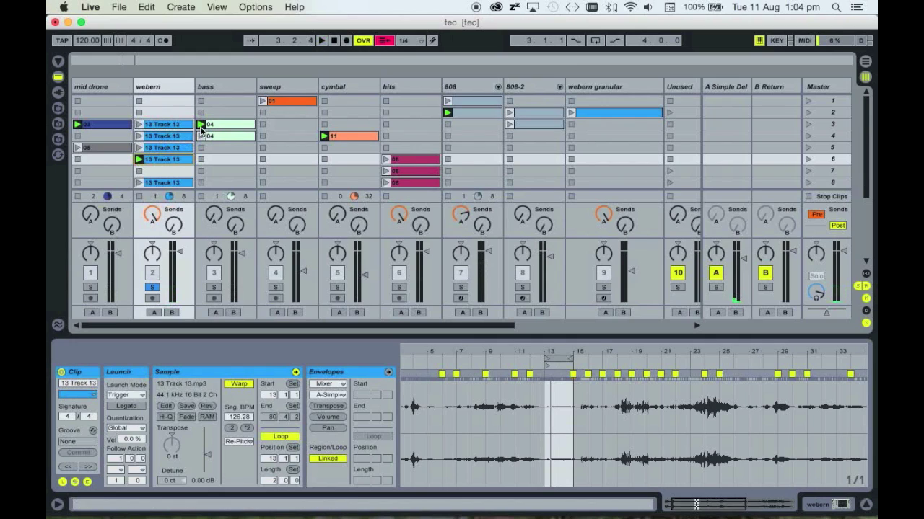
{"action": "key", "text": "super+shift+r"}
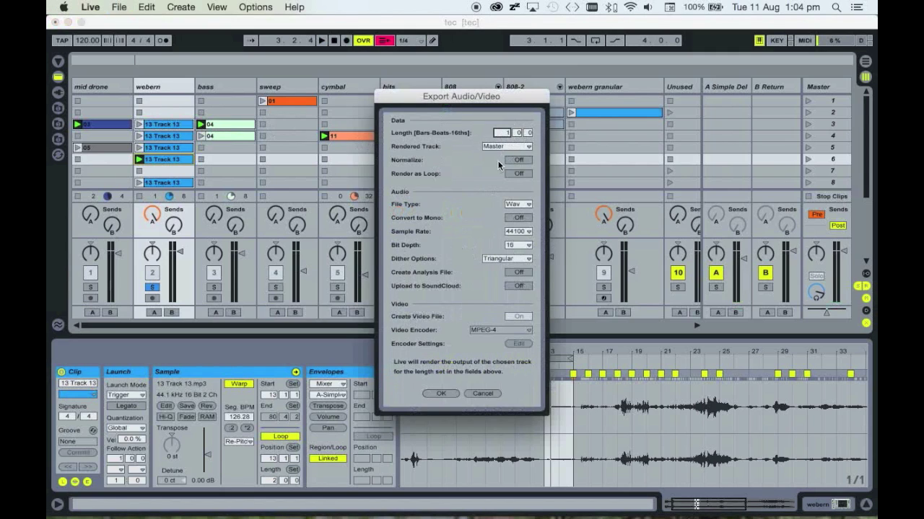
{"action": "type", "text": "2"}
{"action": "key", "text": "Tab"}
{"action": "left_click", "coordinate": [441, 393]}
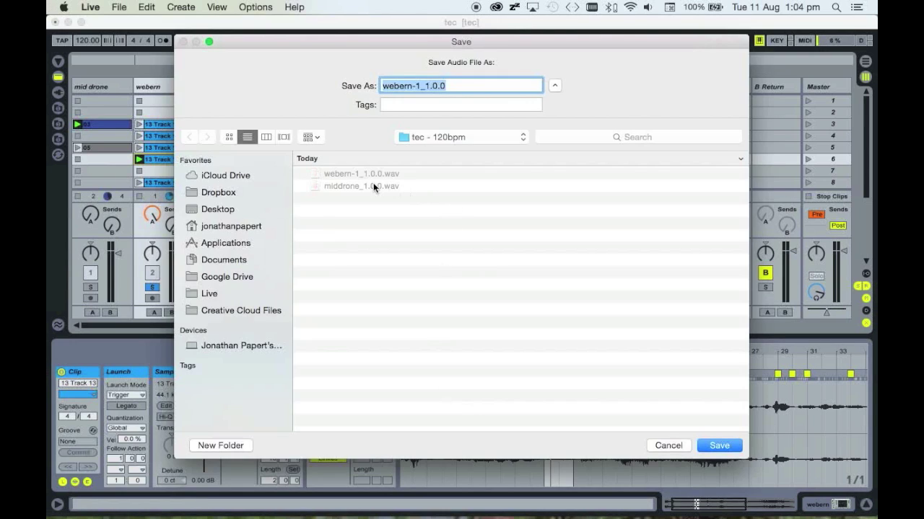
Step: Save the second webern export as webern-2_2.0.0 in the tec - 120bpm folder
{"action": "left_click", "coordinate": [422, 86]}
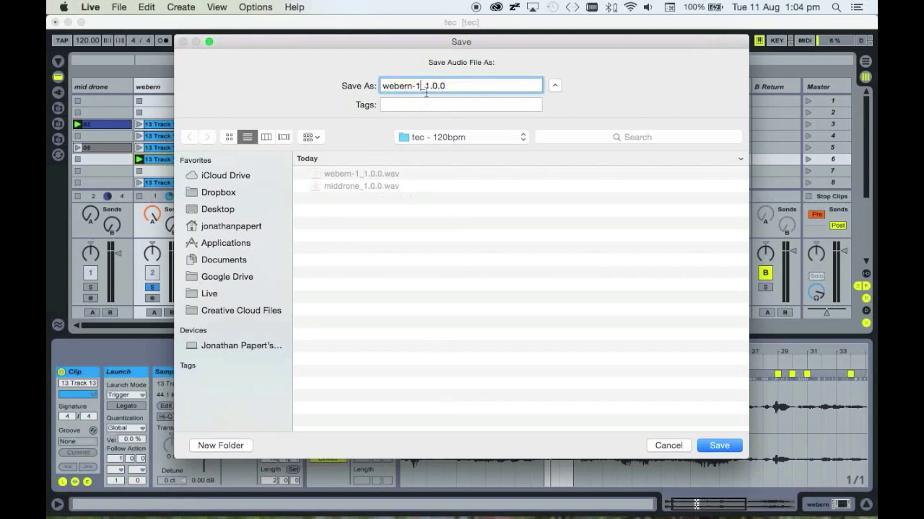
{"action": "key", "text": "BackSpace"}
{"action": "type", "text": "2"}
{"action": "key", "text": "Right"}
{"action": "key", "text": "Right"}
{"action": "key", "text": "BackSpace"}
{"action": "type", "text": "2"}
{"action": "left_click", "coordinate": [724, 447]}
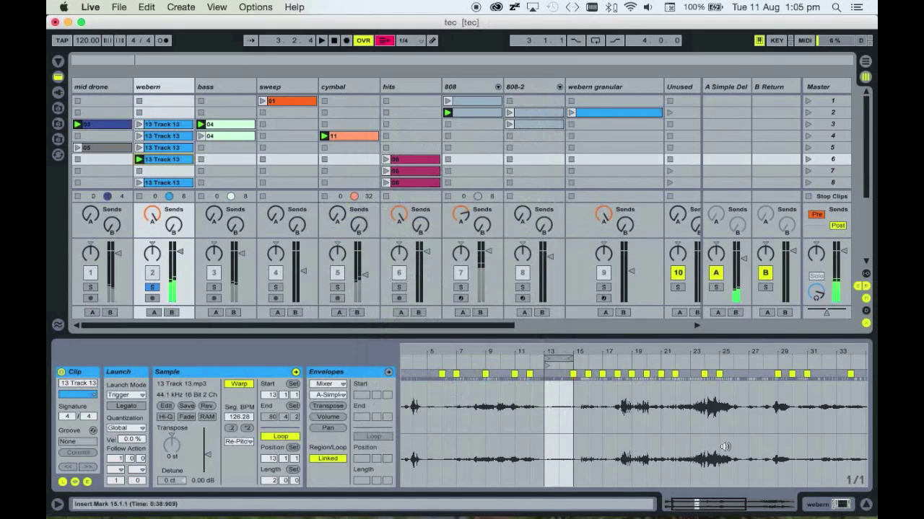
Step: Switch the solo from the webern track to the bass track and open the bass clip 04 in scene 3
{"action": "left_click", "coordinate": [154, 288]}
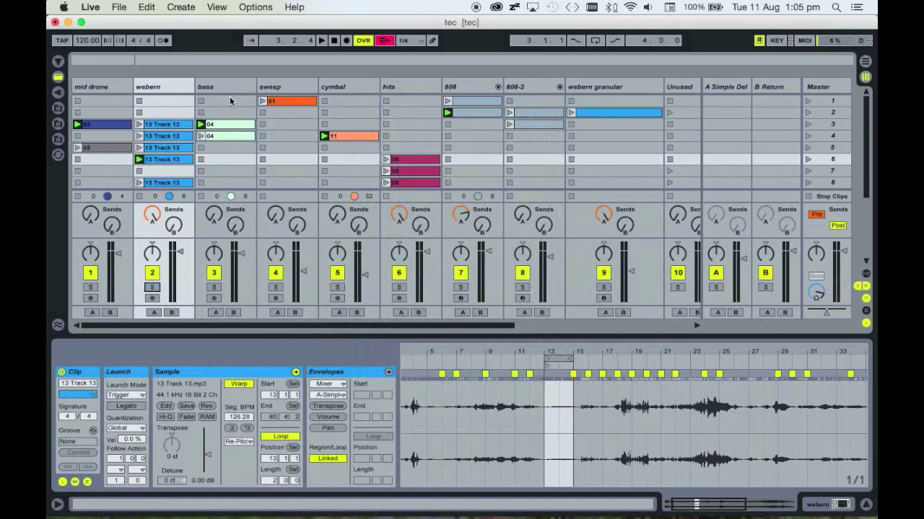
{"action": "left_click", "coordinate": [222, 126]}
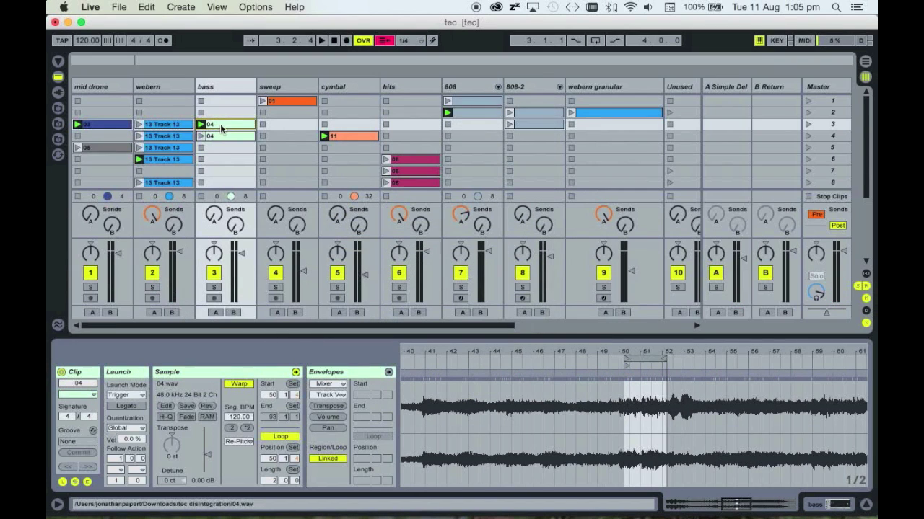
{"action": "left_click", "coordinate": [213, 287]}
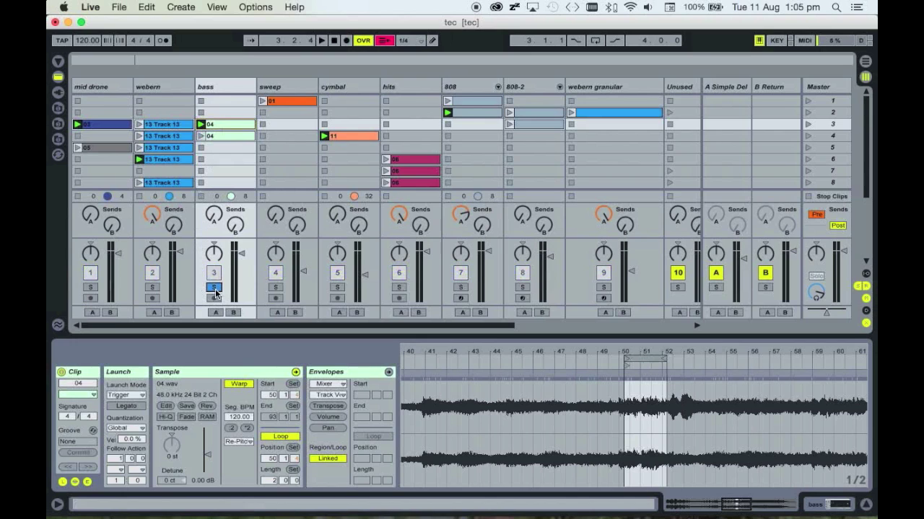
Step: Export the soloed bass clip at a length of 2.0.0 and save it as bass_2.0.0 in the tec - 120bpm folder
{"action": "key", "text": "space"}
{"action": "key", "text": "super+shift+r"}
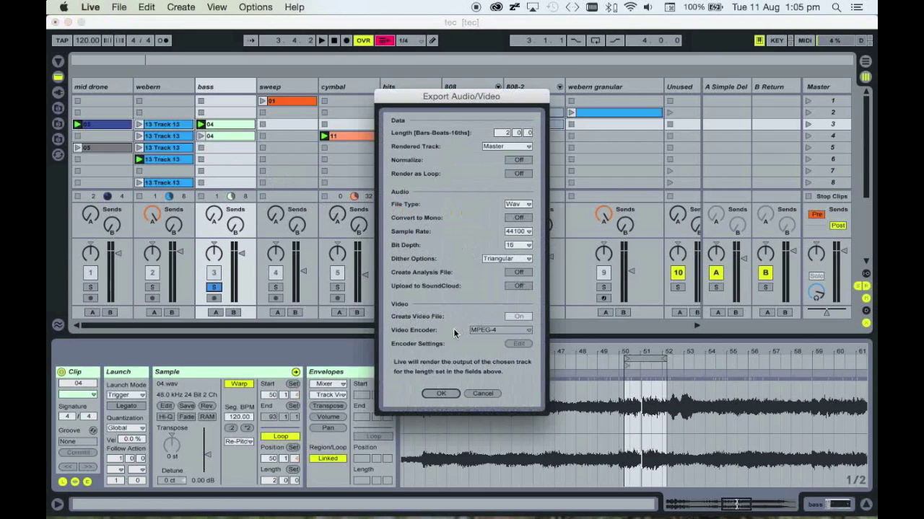
{"action": "left_click", "coordinate": [442, 394]}
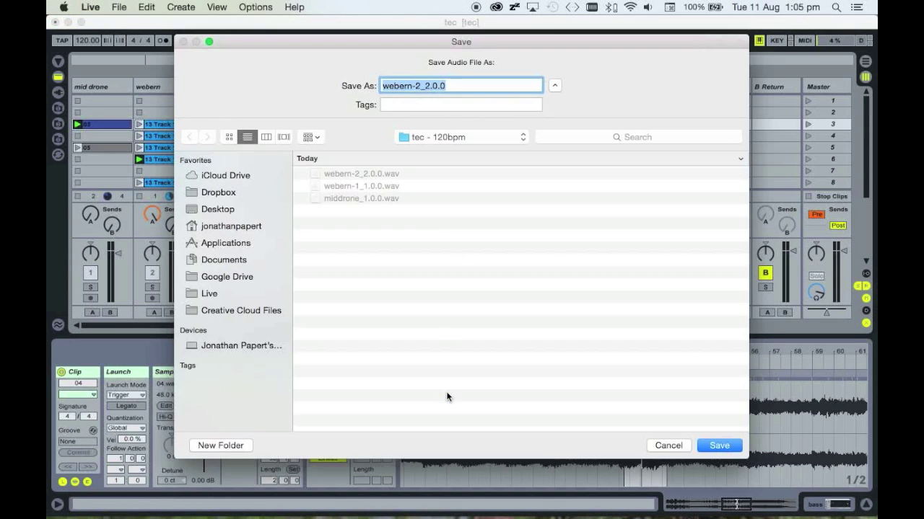
{"action": "type", "text": "ba"}
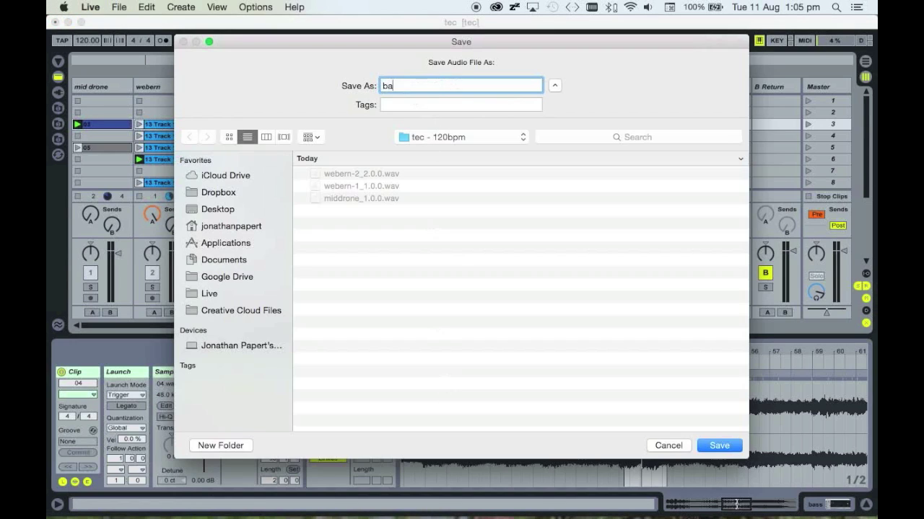
{"action": "type", "text": "ss_2.0.0"}
{"action": "left_click", "coordinate": [717, 445]}
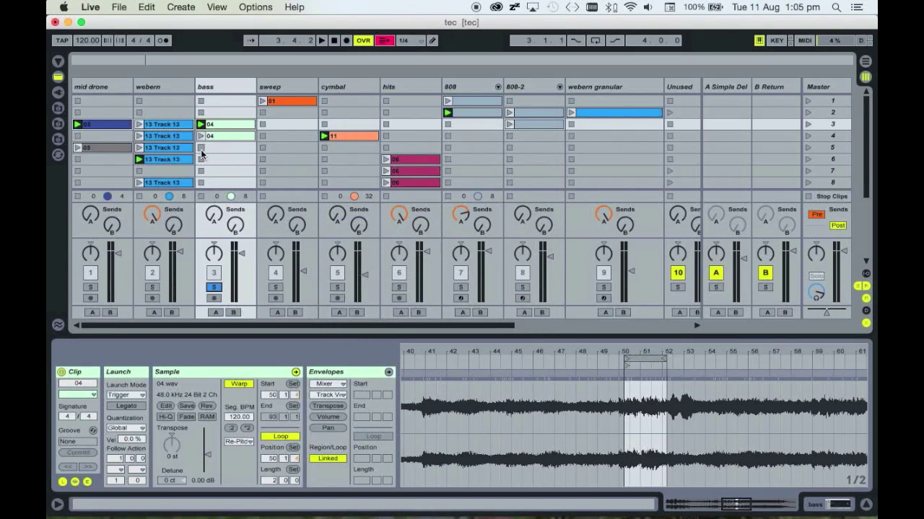
Step: Switch the solo to the sweep track, open its clip 01 in scene 1 and launch it
{"action": "left_click", "coordinate": [275, 287]}
{"action": "left_click", "coordinate": [281, 104]}
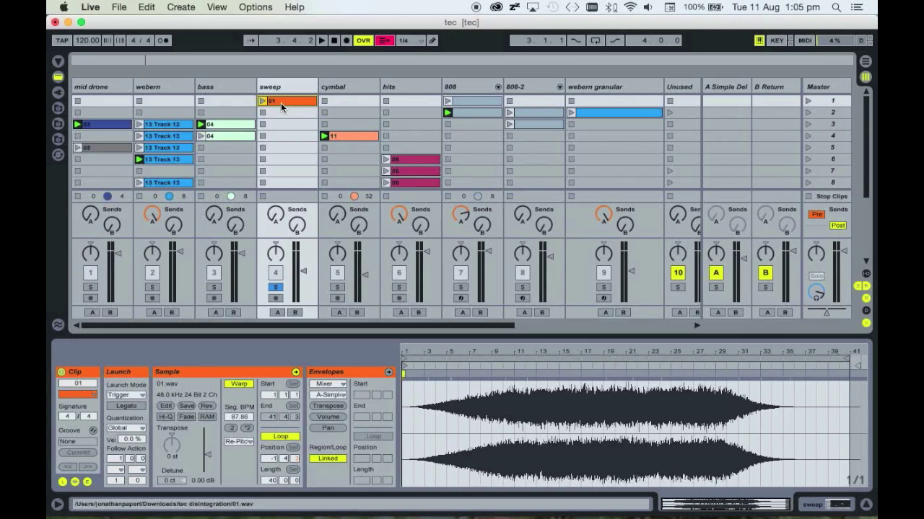
{"action": "left_click", "coordinate": [263, 102]}
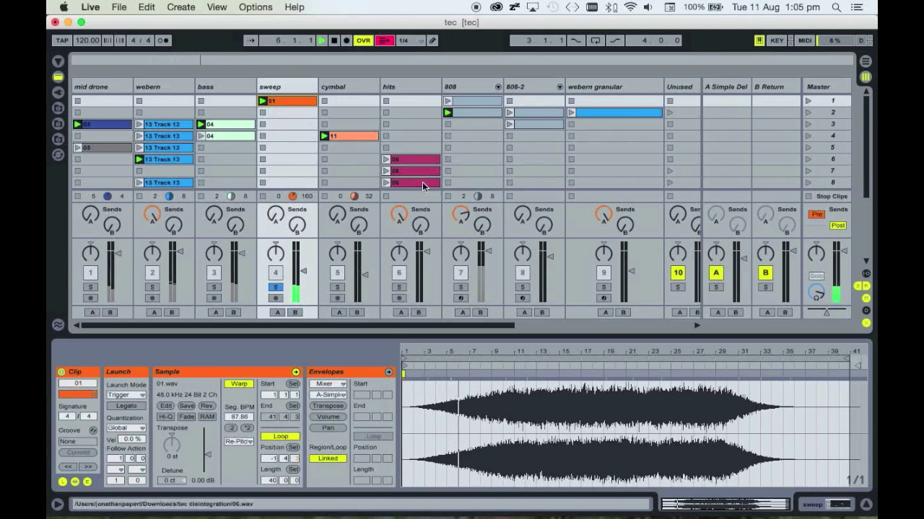
Step: Export the sweep clip at a length of 40.0.0 and save it as sweep_40.0.0 in the tec - 120bpm folder
{"action": "key", "text": "super+shift+r"}
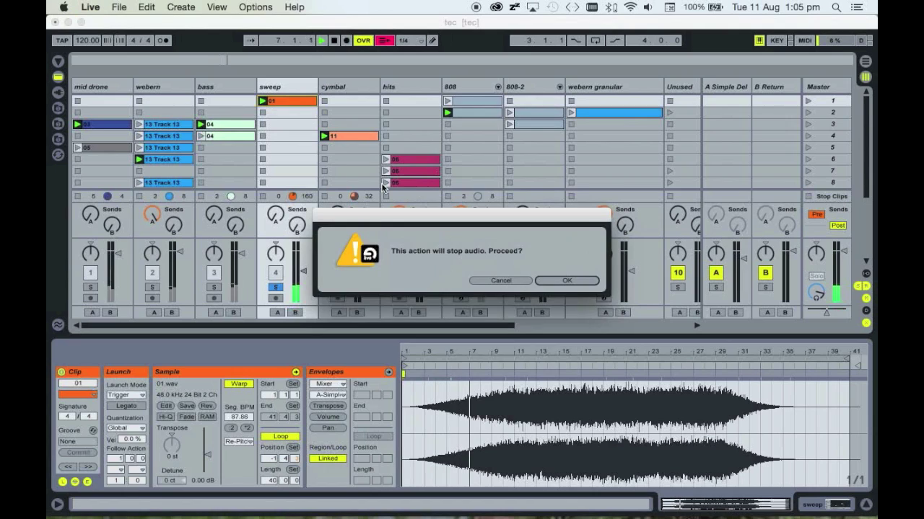
{"action": "key", "text": "Return"}
{"action": "left_click", "coordinate": [505, 133]}
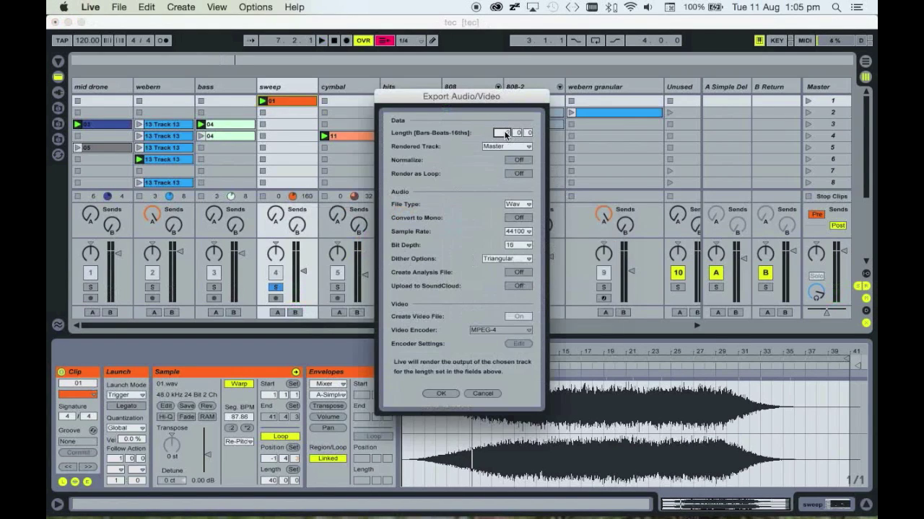
{"action": "type", "text": "40"}
{"action": "left_click", "coordinate": [439, 394]}
{"action": "type", "text": "sweep_"}
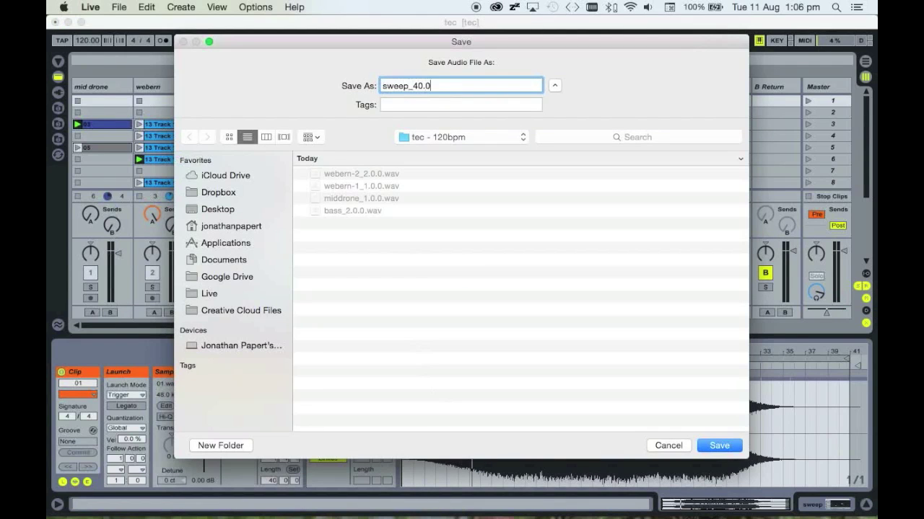
{"action": "key", "text": "Return"}
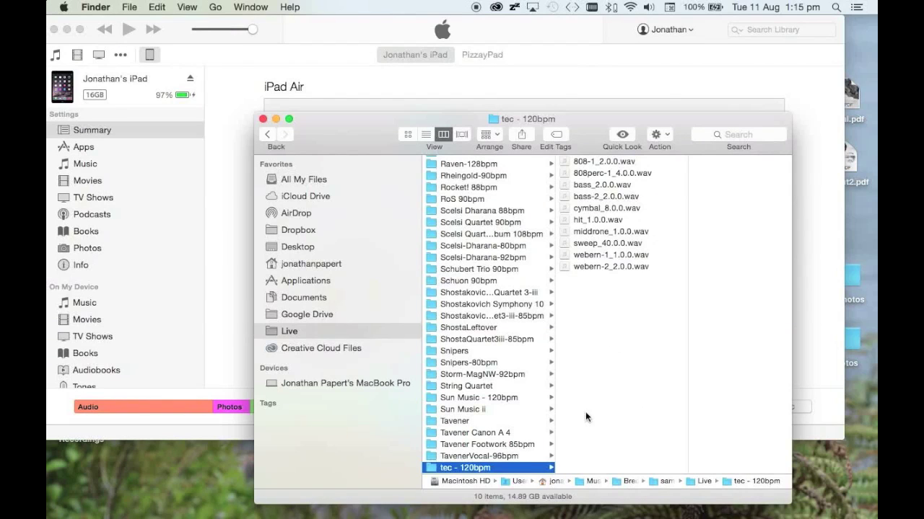
Step: Select all WAV files in the tec - 120bpm folder, then switch to iTunes and show Takete's shared documents on the iPad
{"action": "left_click_drag", "start_coordinate": [641, 318], "coordinate": [558, 146]}
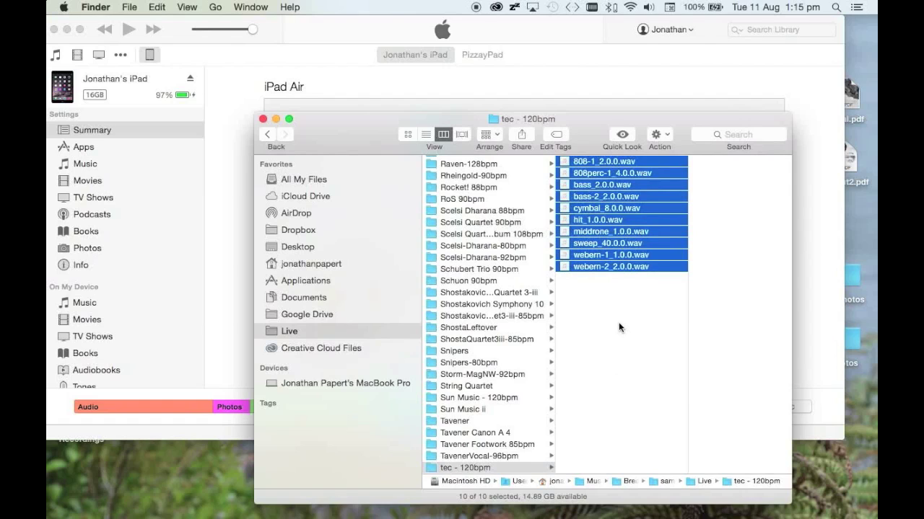
{"action": "left_click", "coordinate": [231, 171]}
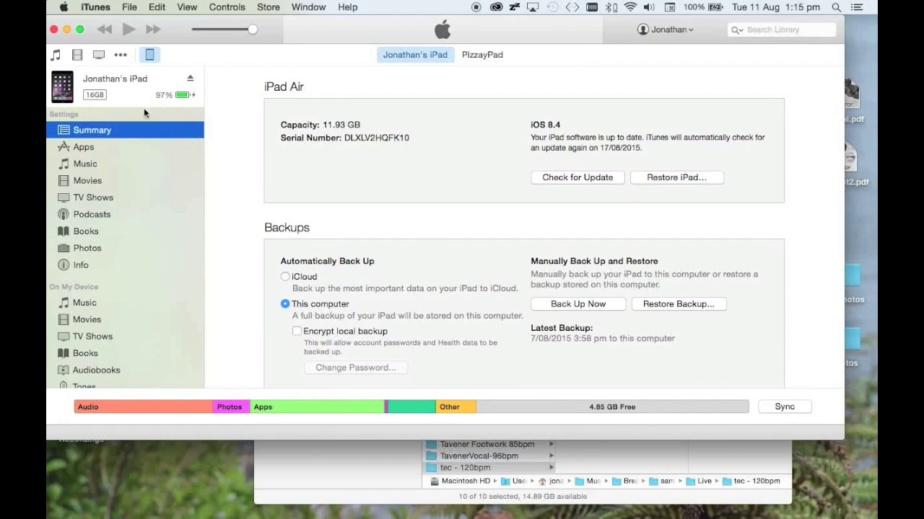
{"action": "left_click", "coordinate": [86, 147]}
{"action": "scroll", "coordinate": [234, 171], "scroll_direction": "down", "scroll_amount": 10}
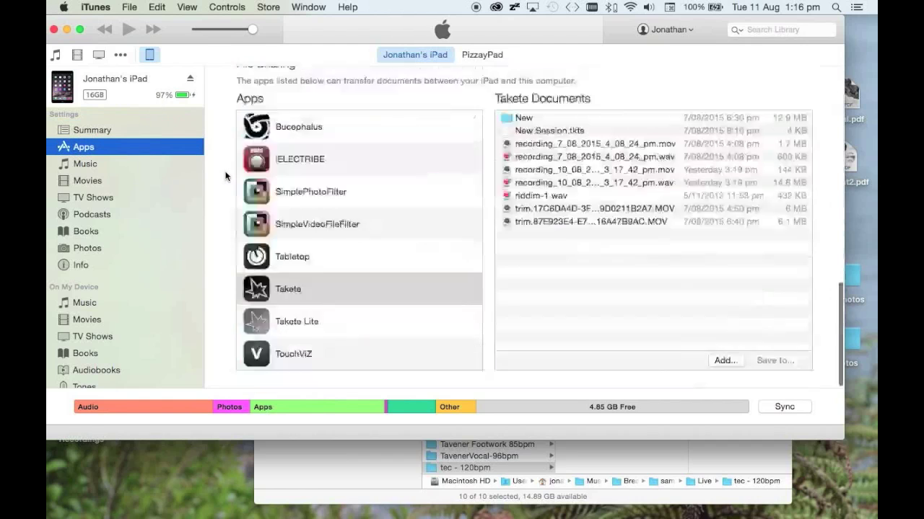
{"action": "left_click", "coordinate": [309, 299]}
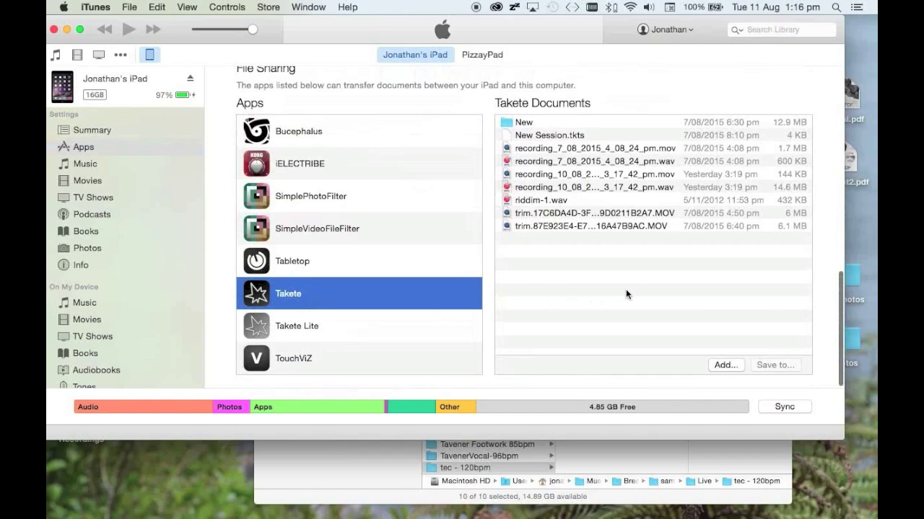
Step: Add the tec - 120bpm folder from Finder to the Takete documents in iTunes
{"action": "left_click", "coordinate": [392, 456]}
{"action": "left_click", "coordinate": [484, 469]}
{"action": "left_click_drag", "start_coordinate": [486, 471], "coordinate": [583, 312]}
{"action": "key", "text": "super+Tab"}
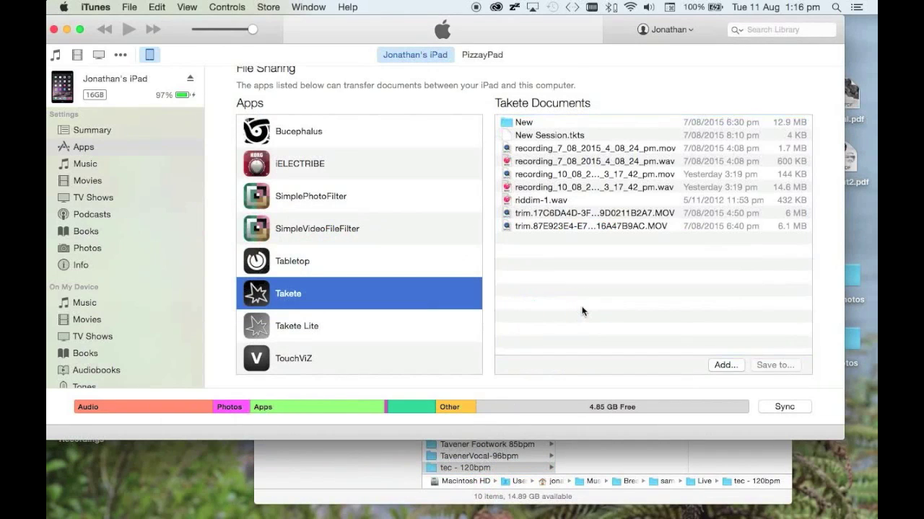